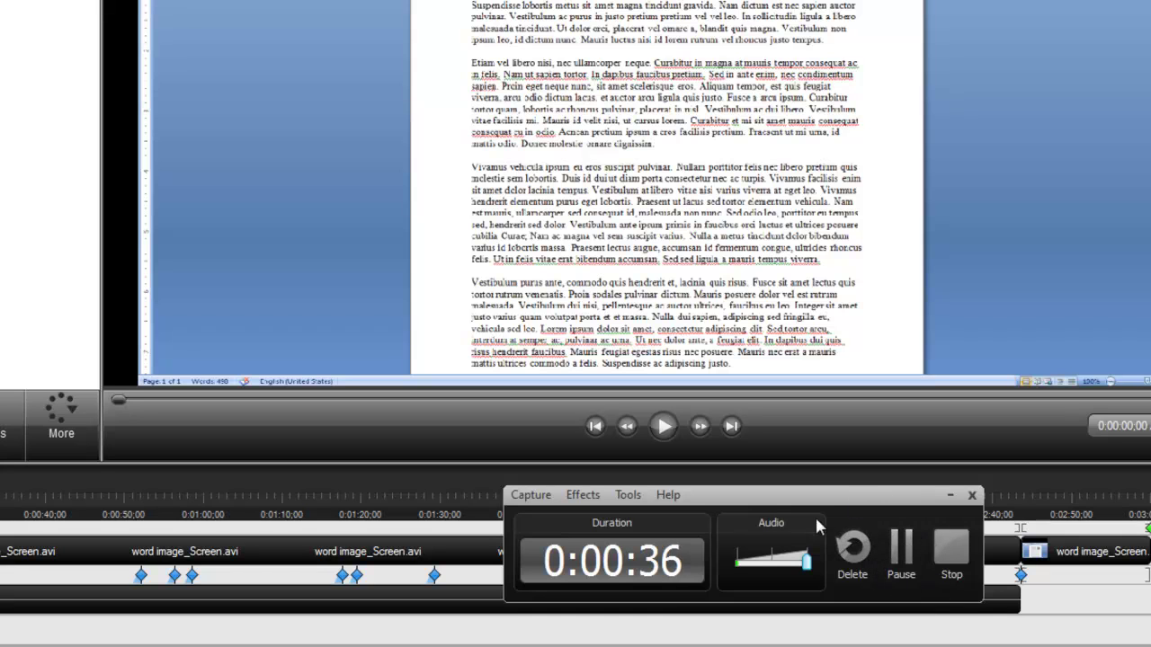
{"action": "left_click_drag", "start_coordinate": [747, 499], "coordinate": [1150, 499]}
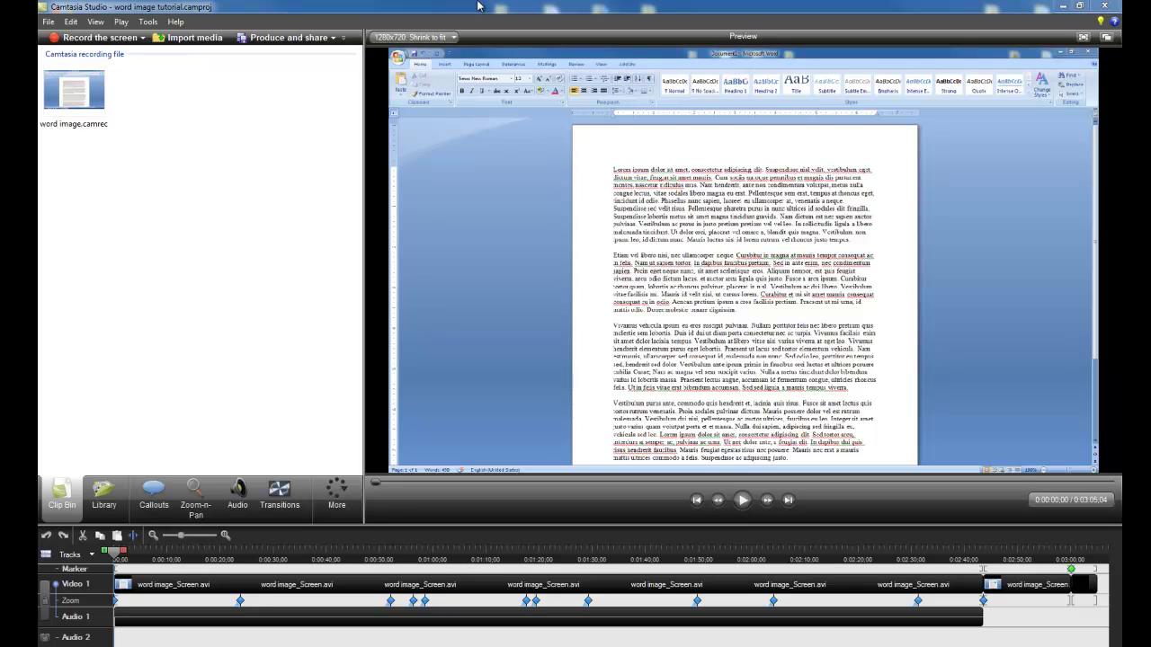
{"action": "left_click", "coordinate": [477, 6]}
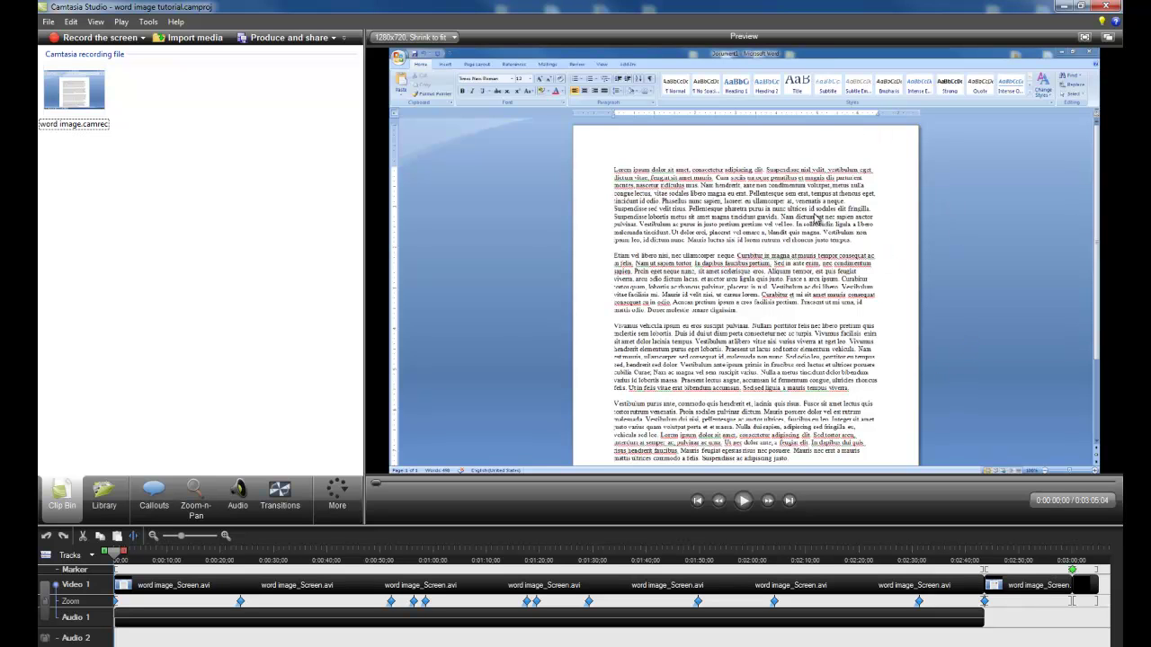
{"action": "left_click", "coordinate": [117, 556]}
{"action": "mouse_move", "coordinate": [117, 557]}
{"action": "left_mouse_down"}
{"action": "mouse_move", "coordinate": [1003, 561]}
{"action": "mouse_move", "coordinate": [115, 555]}
{"action": "left_mouse_up"}
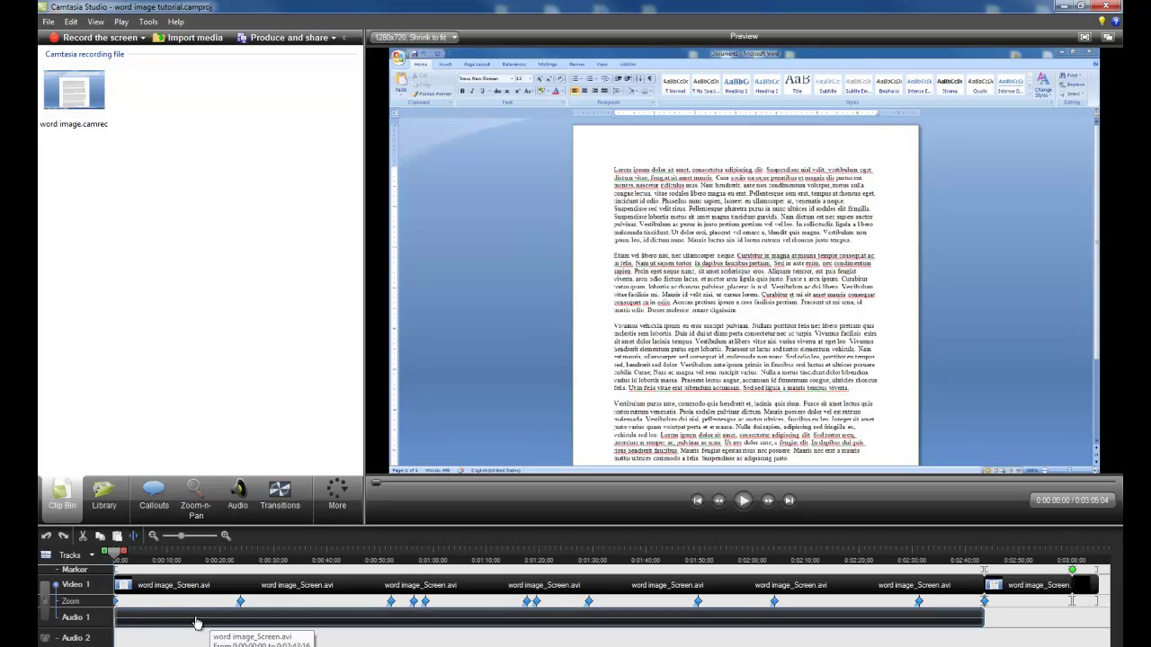
Set the 0:00:23 zoom keyframe to about 154% on the Word window's top-left, then rewind before it.
{"action": "double_click", "coordinate": [241, 603]}
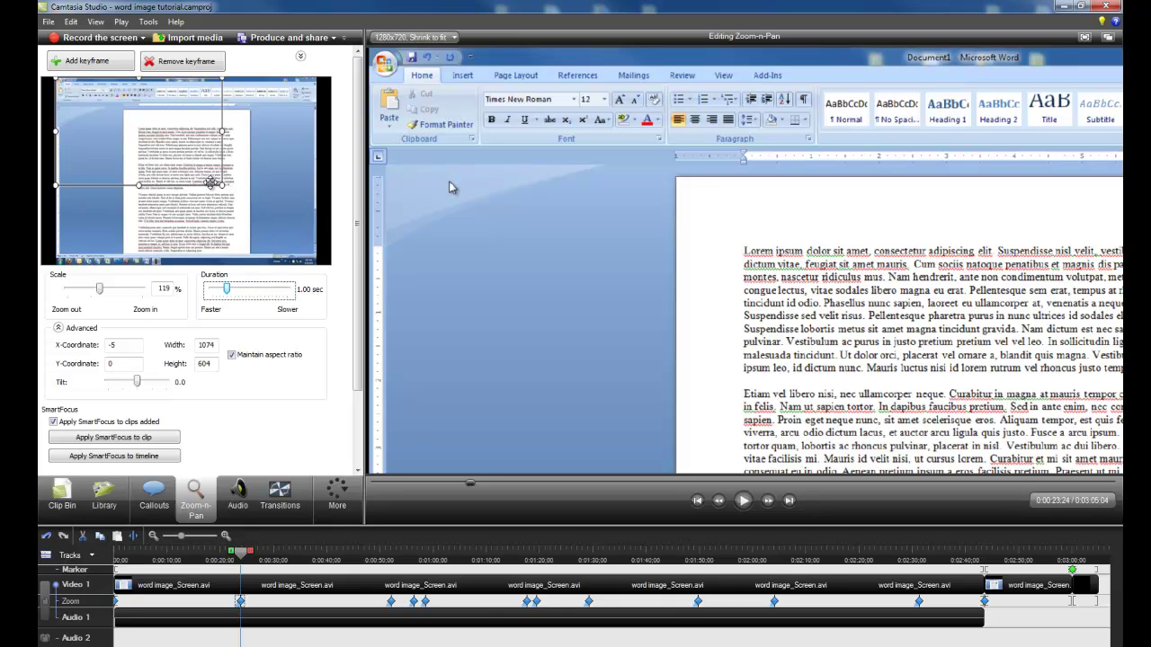
{"action": "left_click_drag", "start_coordinate": [220, 184], "coordinate": [93, 115]}
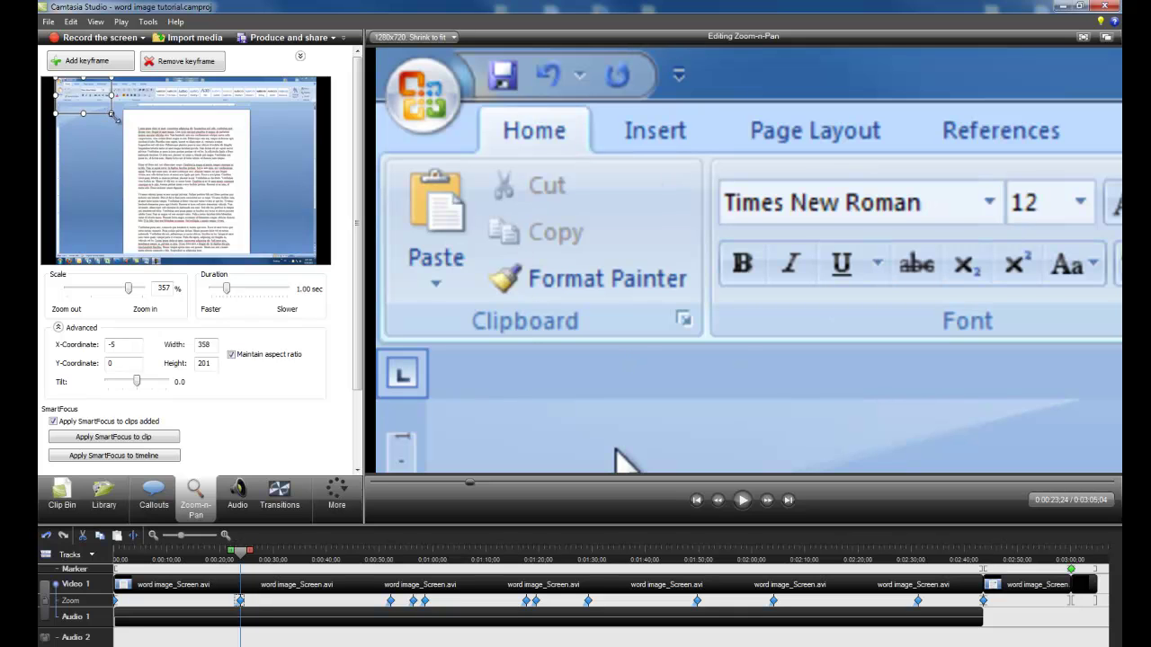
{"action": "left_click_drag", "start_coordinate": [111, 113], "coordinate": [181, 159]}
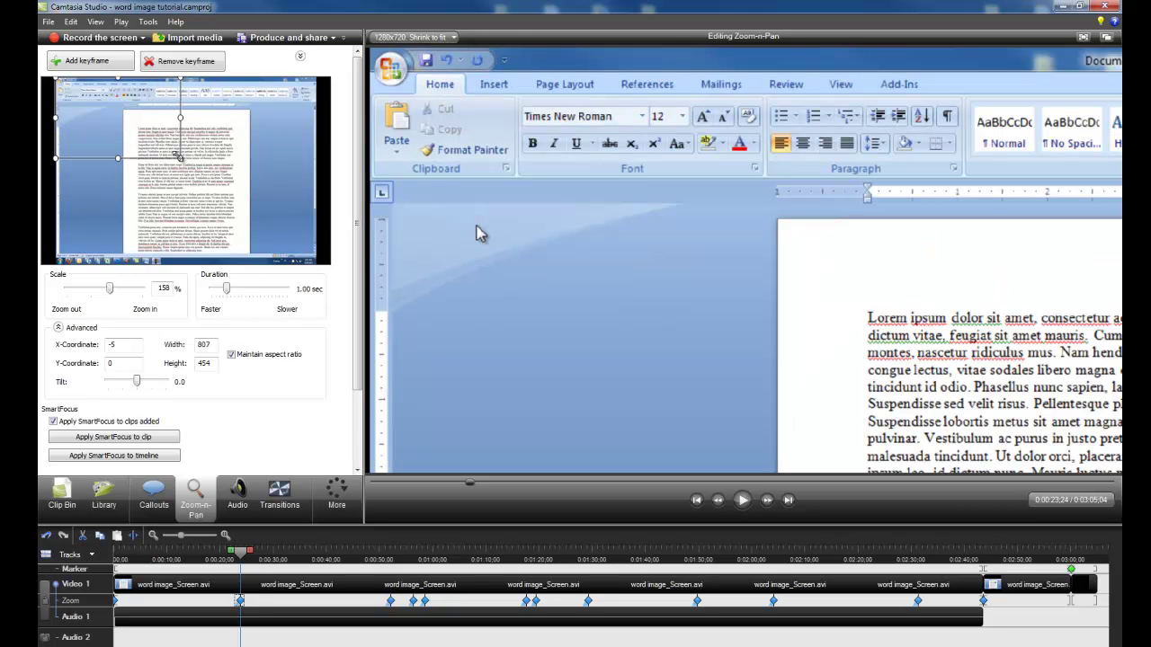
{"action": "mouse_move", "coordinate": [178, 157]}
{"action": "left_mouse_down"}
{"action": "mouse_move", "coordinate": [211, 173]}
{"action": "mouse_move", "coordinate": [183, 160]}
{"action": "left_mouse_up"}
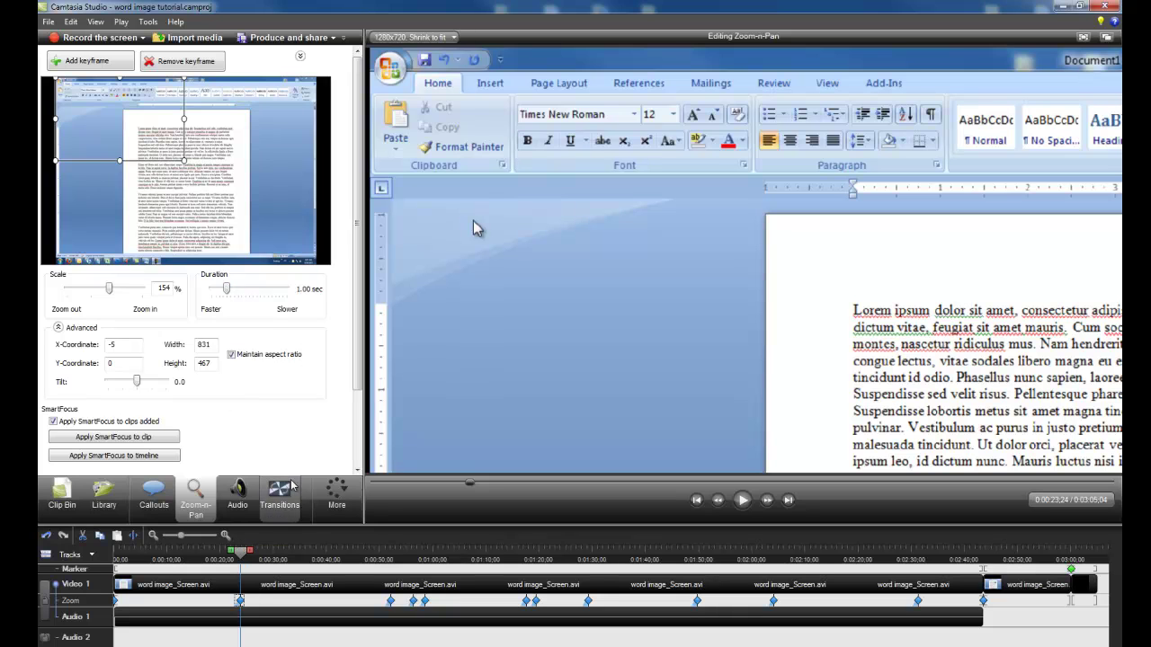
{"action": "left_click_drag", "start_coordinate": [246, 549], "coordinate": [230, 552]}
Preview the zoom transition, lengthen it to 2.00 seconds, and play it back.
{"action": "left_click", "coordinate": [743, 501]}
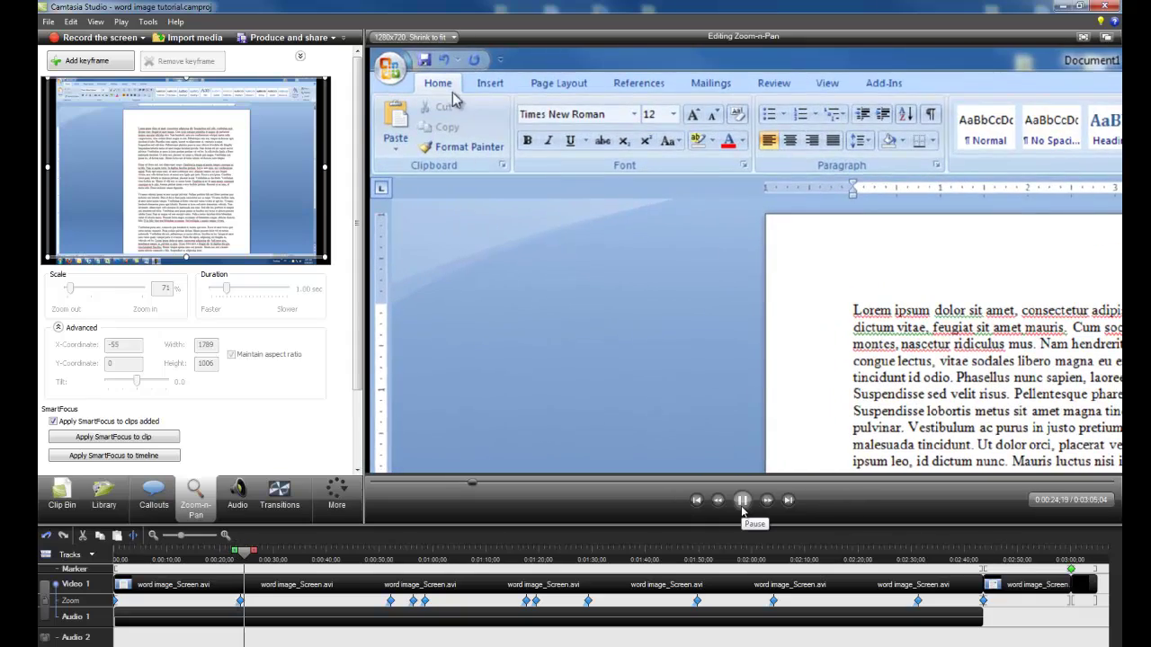
{"action": "left_click", "coordinate": [742, 509]}
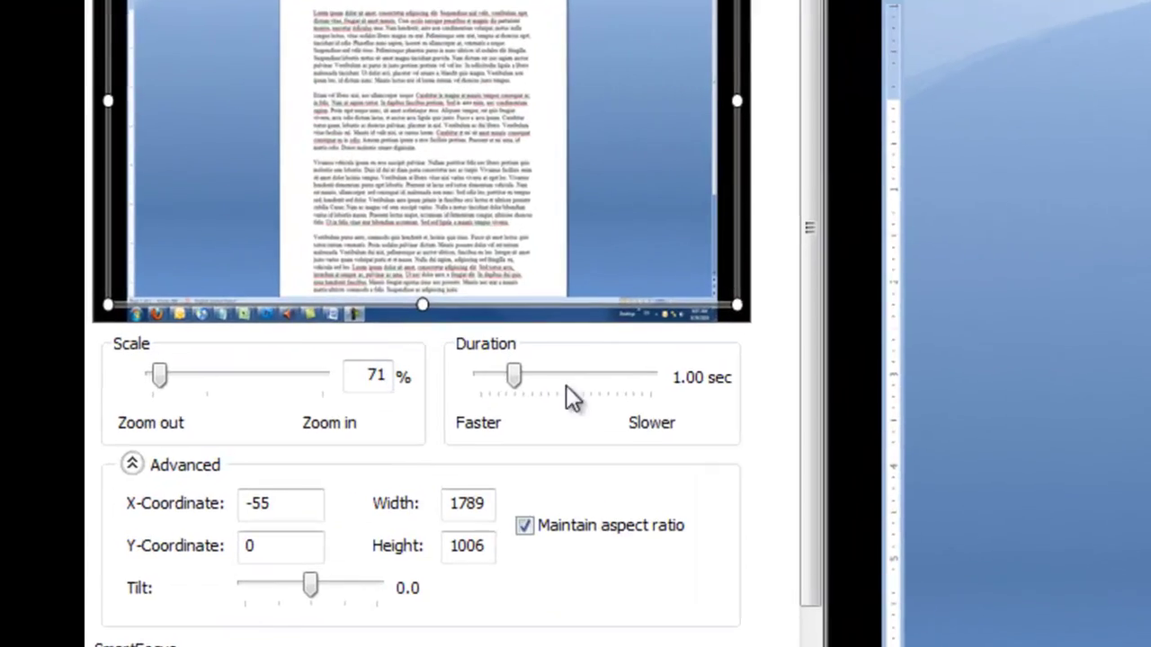
{"action": "left_click_drag", "start_coordinate": [319, 319], "coordinate": [333, 319]}
{"action": "left_click_drag", "start_coordinate": [540, 381], "coordinate": [551, 381]}
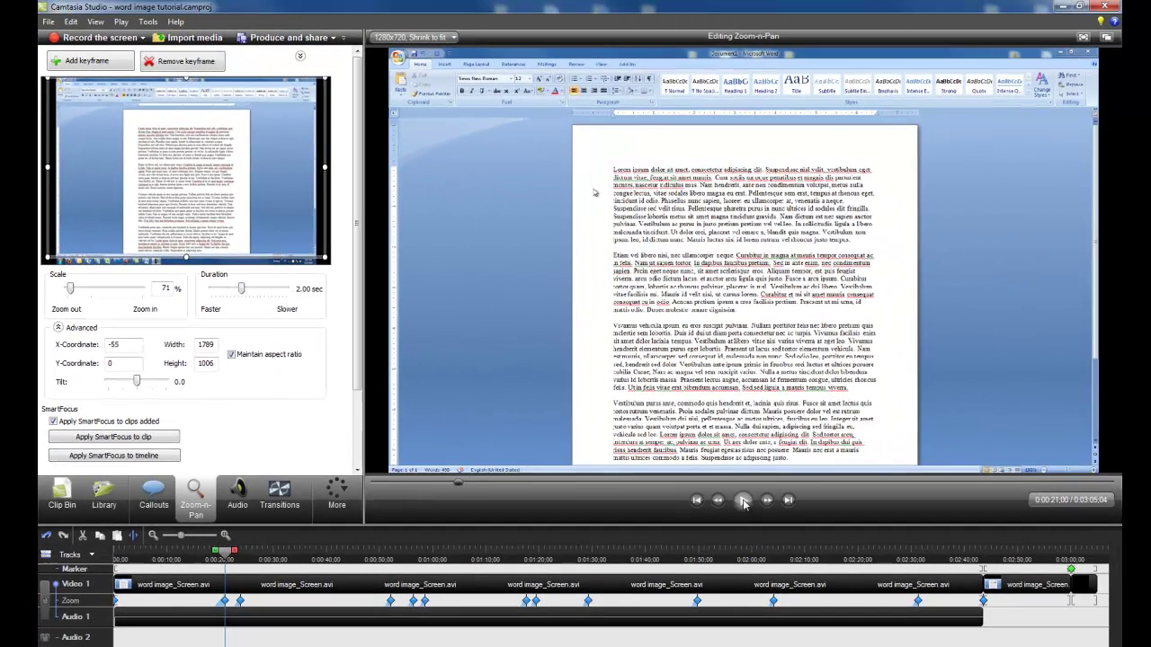
{"action": "left_click", "coordinate": [743, 501]}
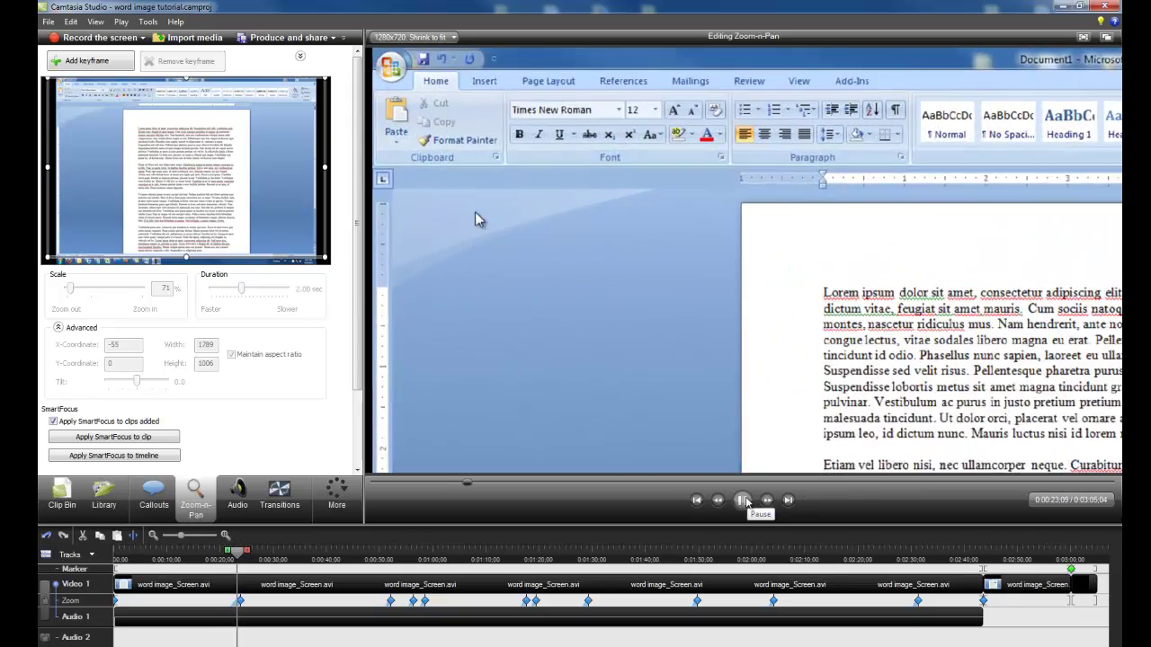
{"action": "left_click", "coordinate": [746, 502]}
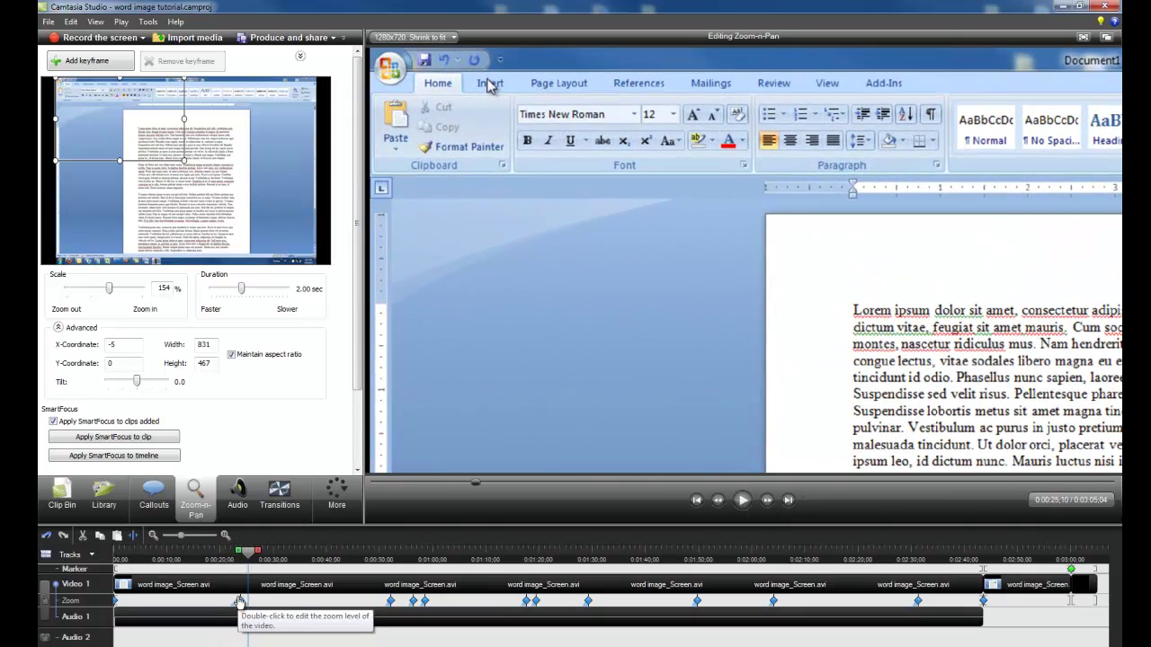
Shorten the 0:00:23 zoom transition to 0.25 seconds and preview it.
{"action": "left_click", "coordinate": [238, 601]}
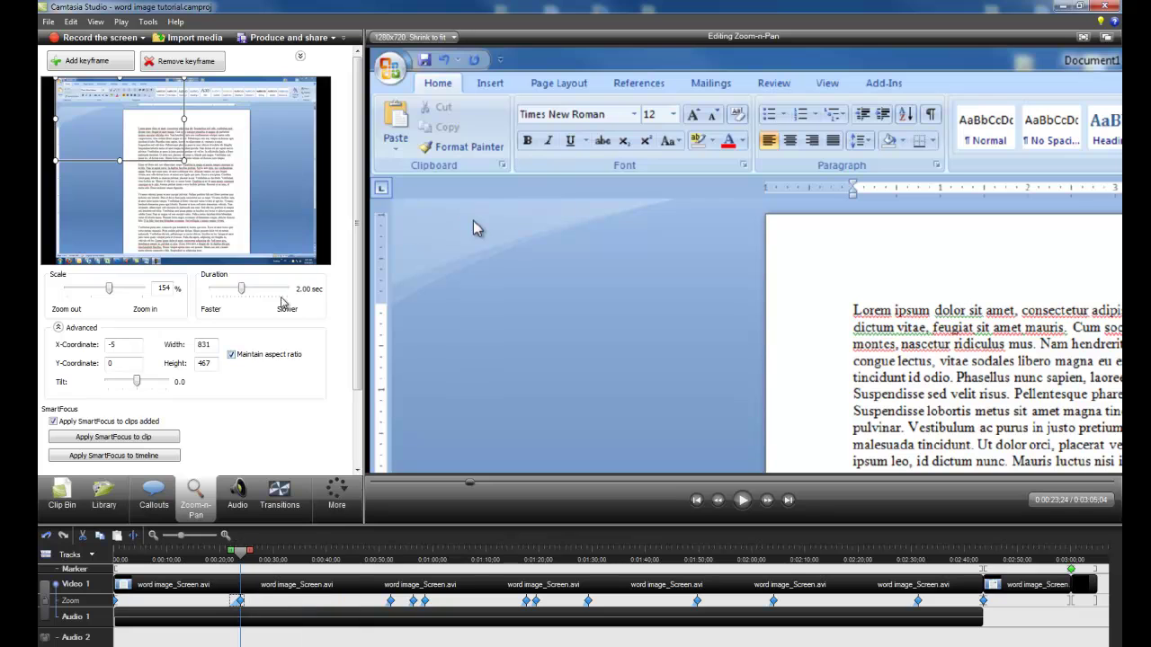
{"action": "left_click_drag", "start_coordinate": [240, 290], "coordinate": [216, 294]}
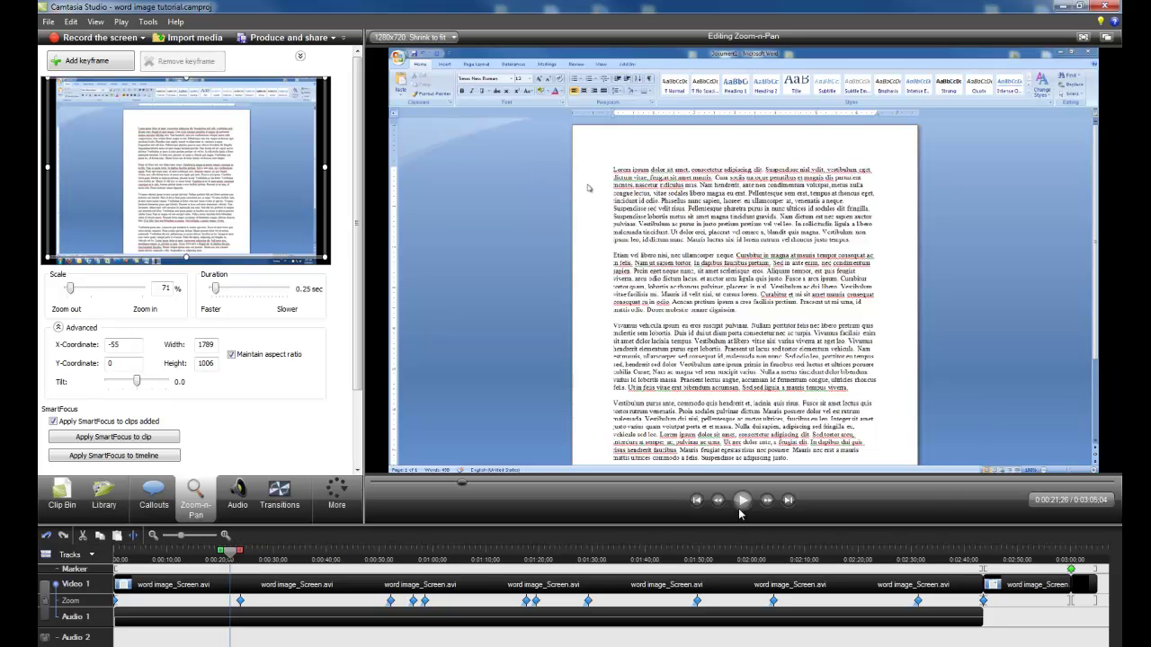
{"action": "left_click", "coordinate": [741, 509]}
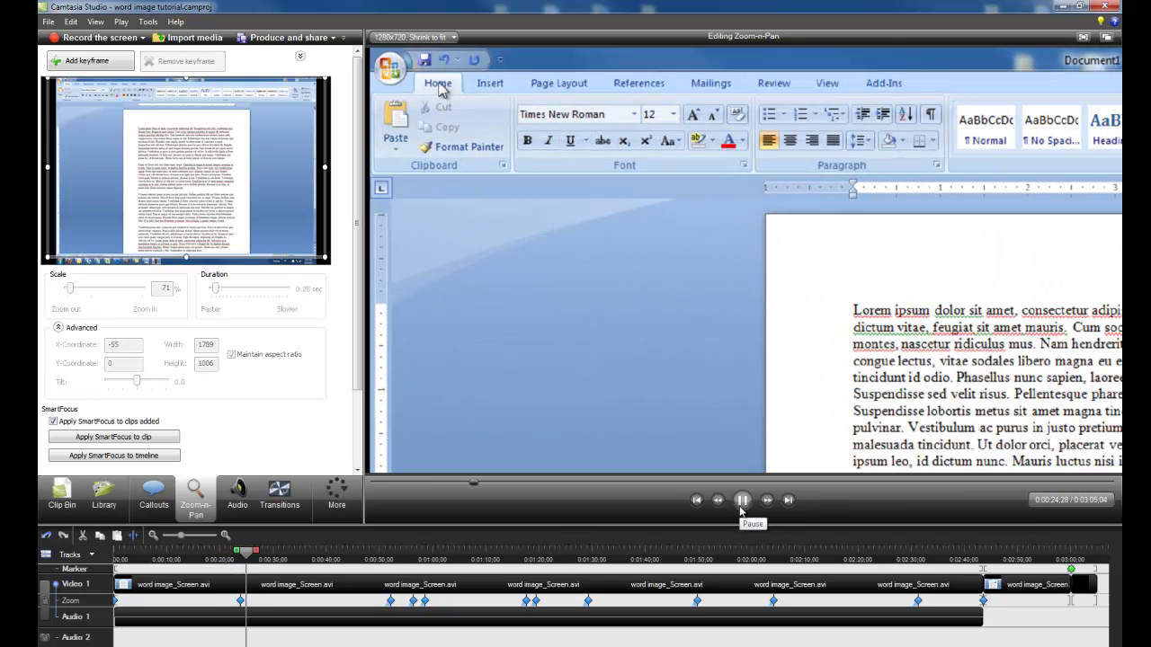
{"action": "left_click", "coordinate": [742, 500]}
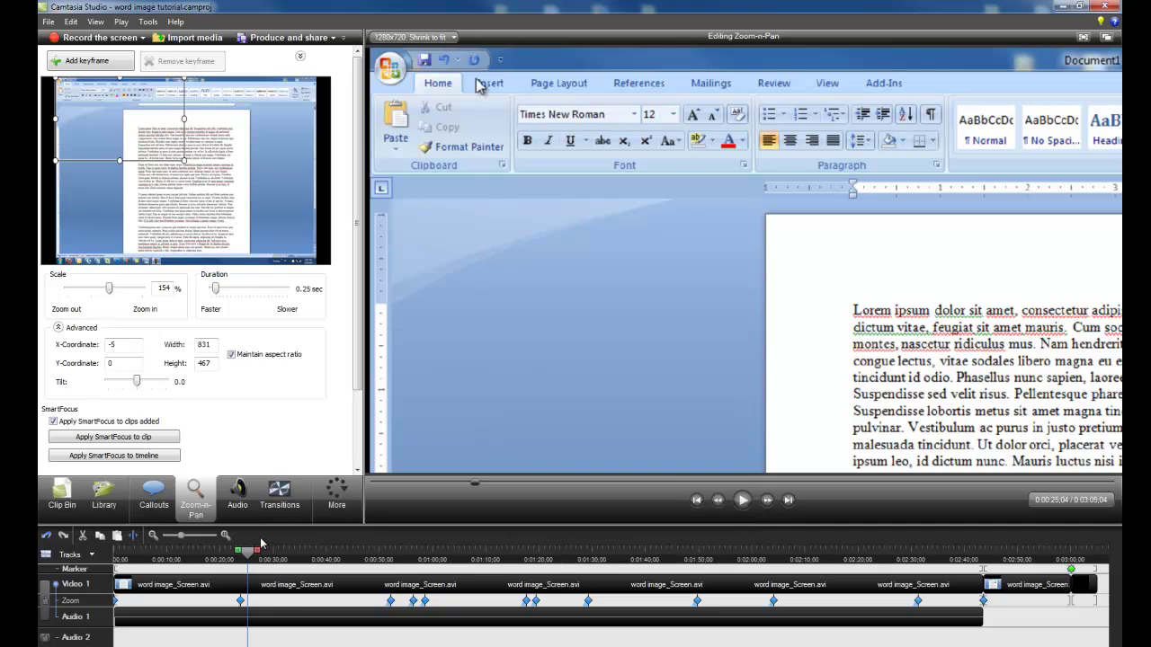
Return the zoom transition to 1.00 second and try perspective tilt angles on the zoomed view.
{"action": "left_click", "coordinate": [207, 552]}
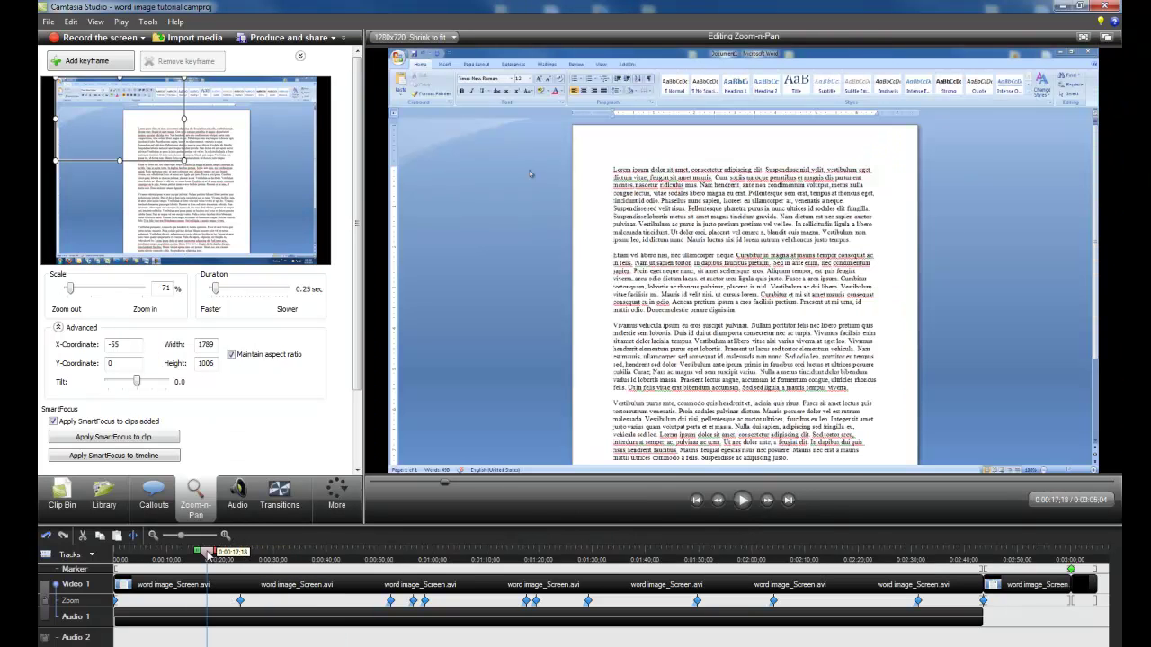
{"action": "left_click", "coordinate": [240, 601]}
{"action": "left_click", "coordinate": [216, 291]}
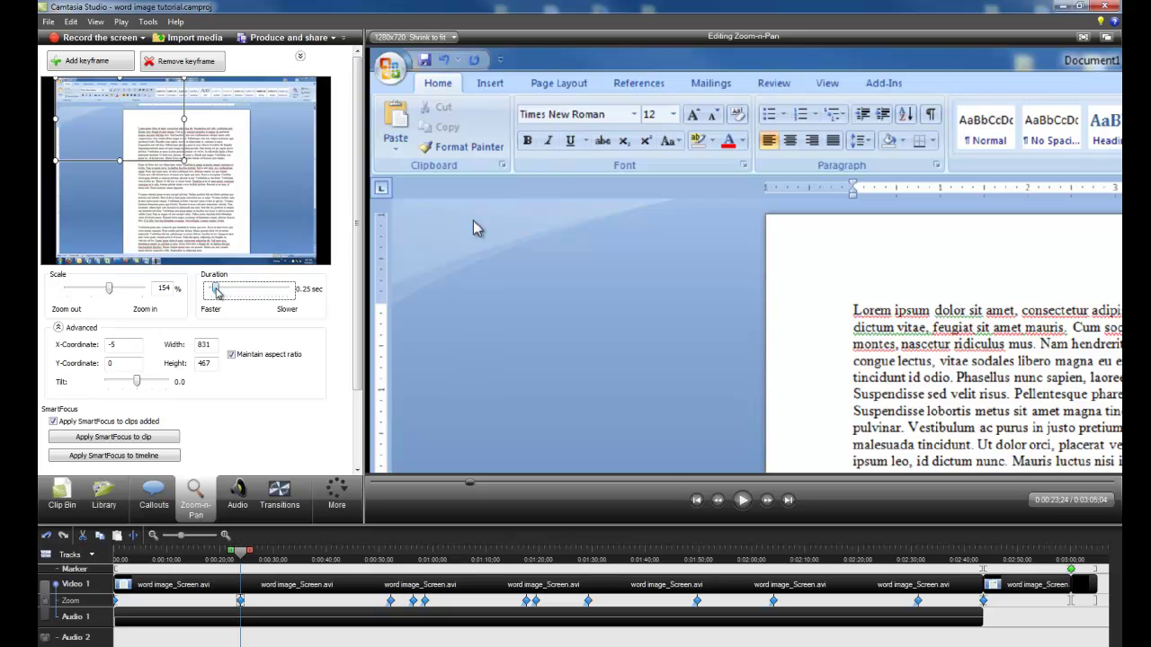
{"action": "left_click_drag", "start_coordinate": [216, 290], "coordinate": [227, 288]}
{"action": "left_click", "coordinate": [136, 383]}
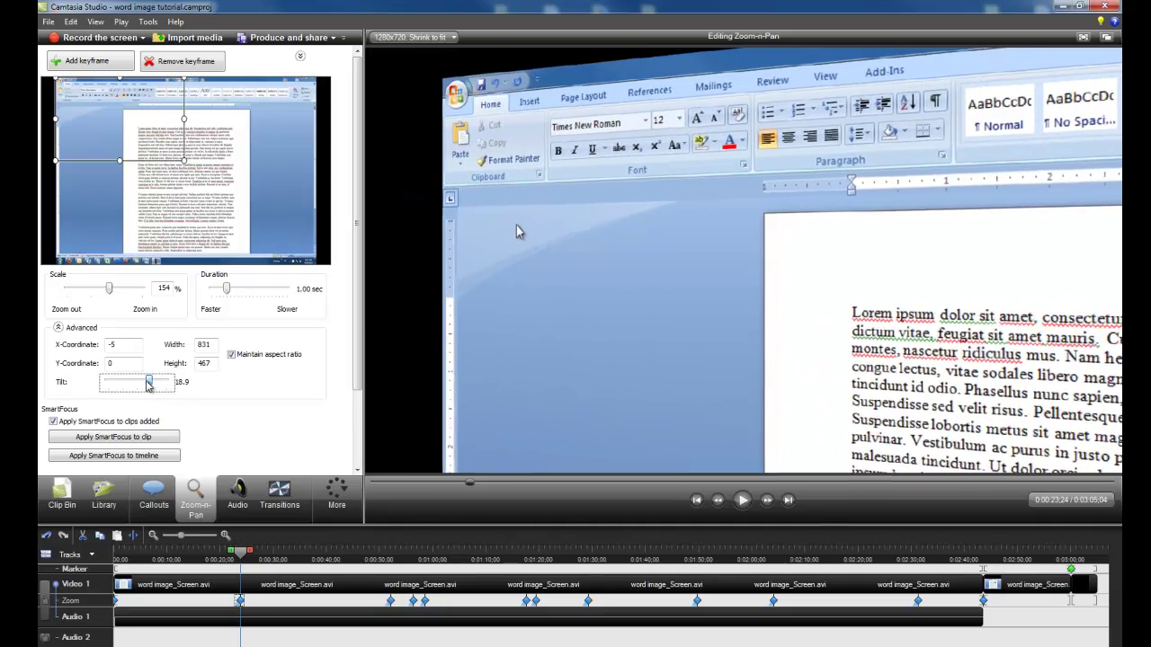
{"action": "left_click_drag", "start_coordinate": [136, 384], "coordinate": [135, 382]}
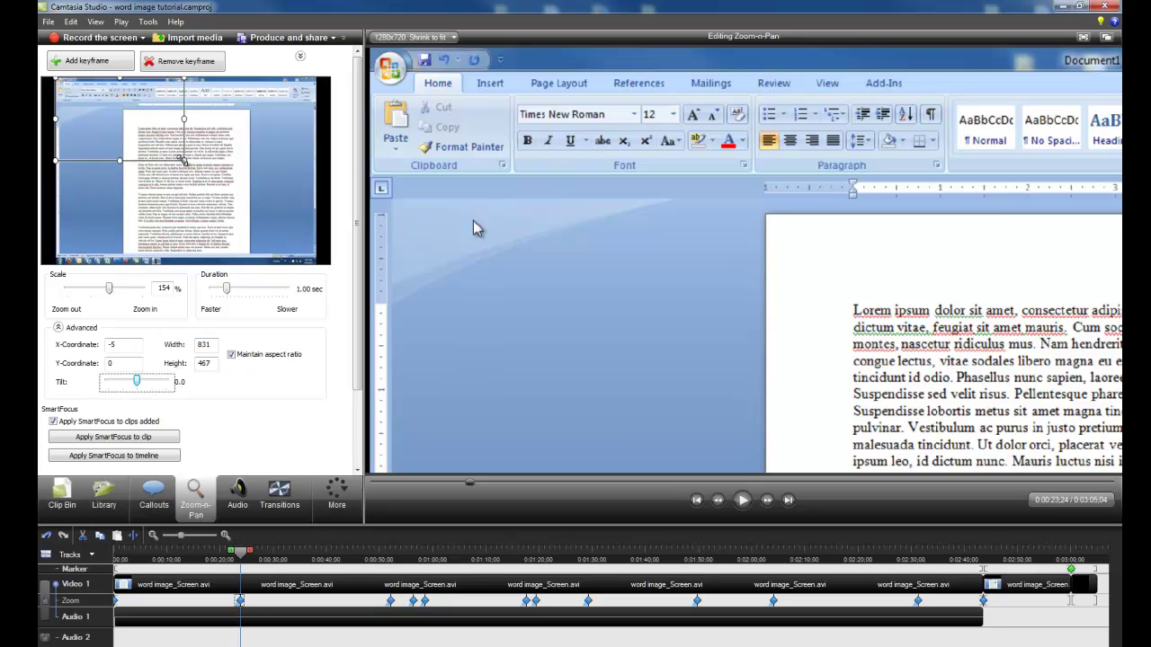
Resize the Zoom-n-Pan area to 150% on the page's top-left, then move to about 0:02:44.
{"action": "left_click_drag", "start_coordinate": [183, 160], "coordinate": [207, 174]}
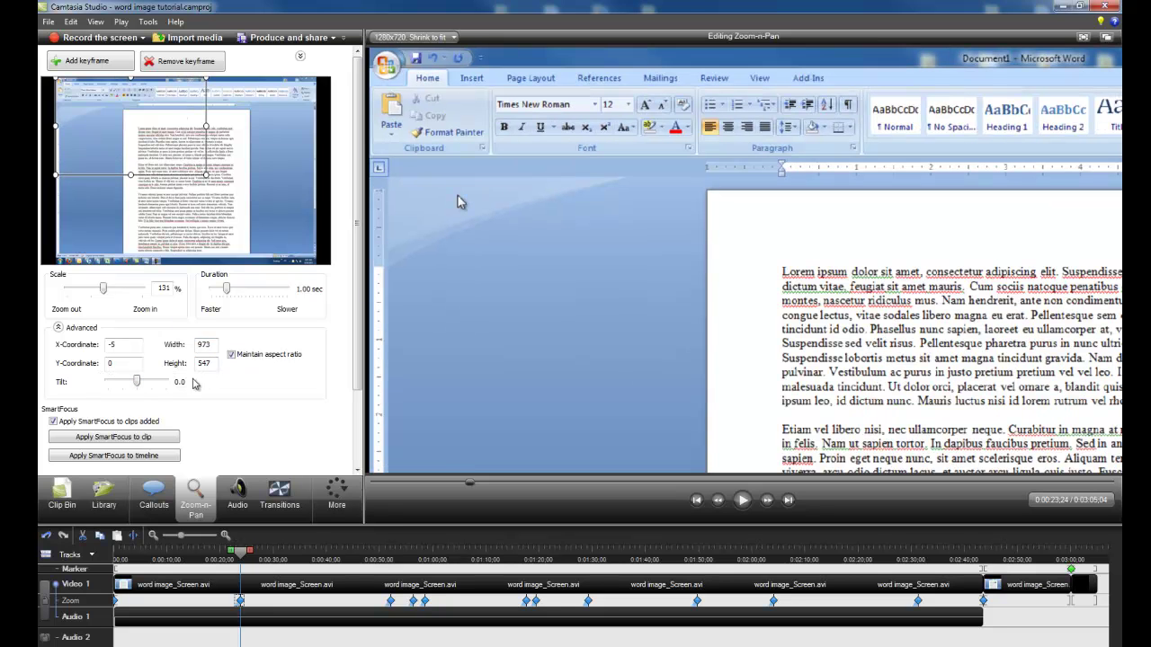
{"action": "double_click", "coordinate": [203, 362]}
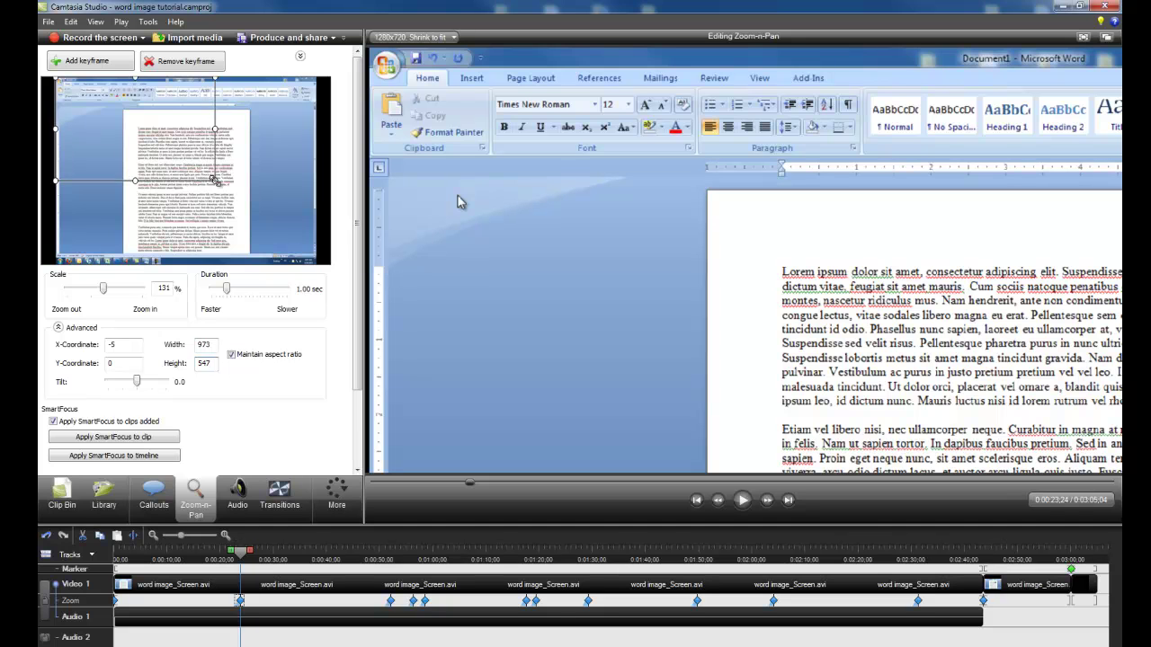
{"action": "left_click_drag", "start_coordinate": [198, 163], "coordinate": [188, 160]}
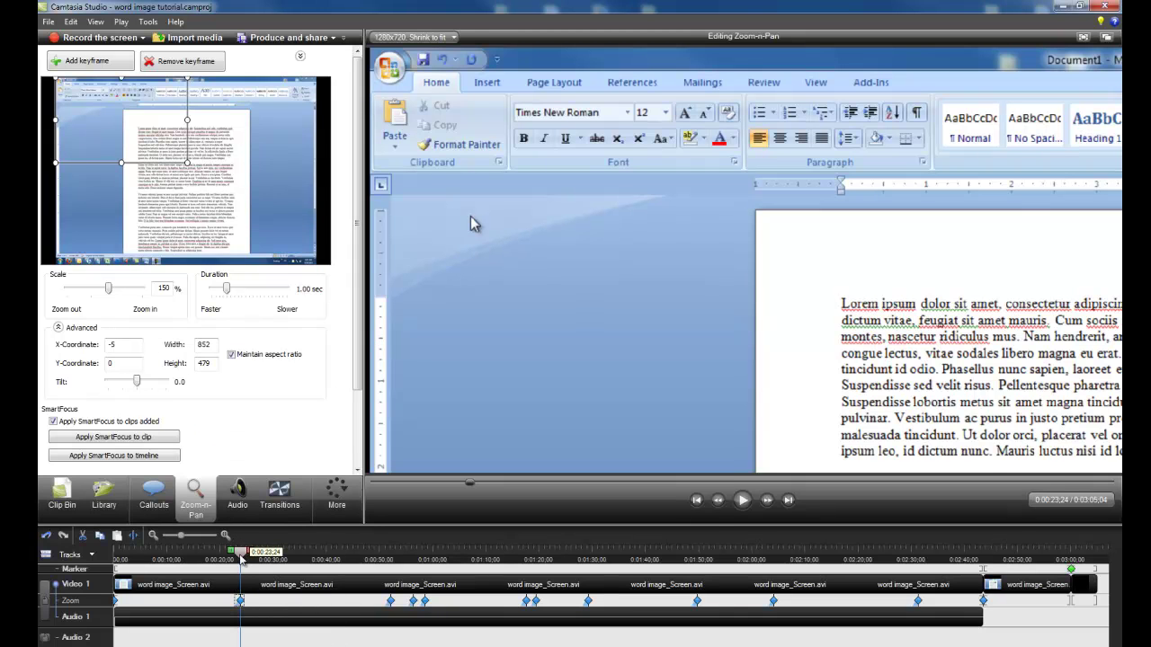
{"action": "left_click_drag", "start_coordinate": [242, 554], "coordinate": [977, 550]}
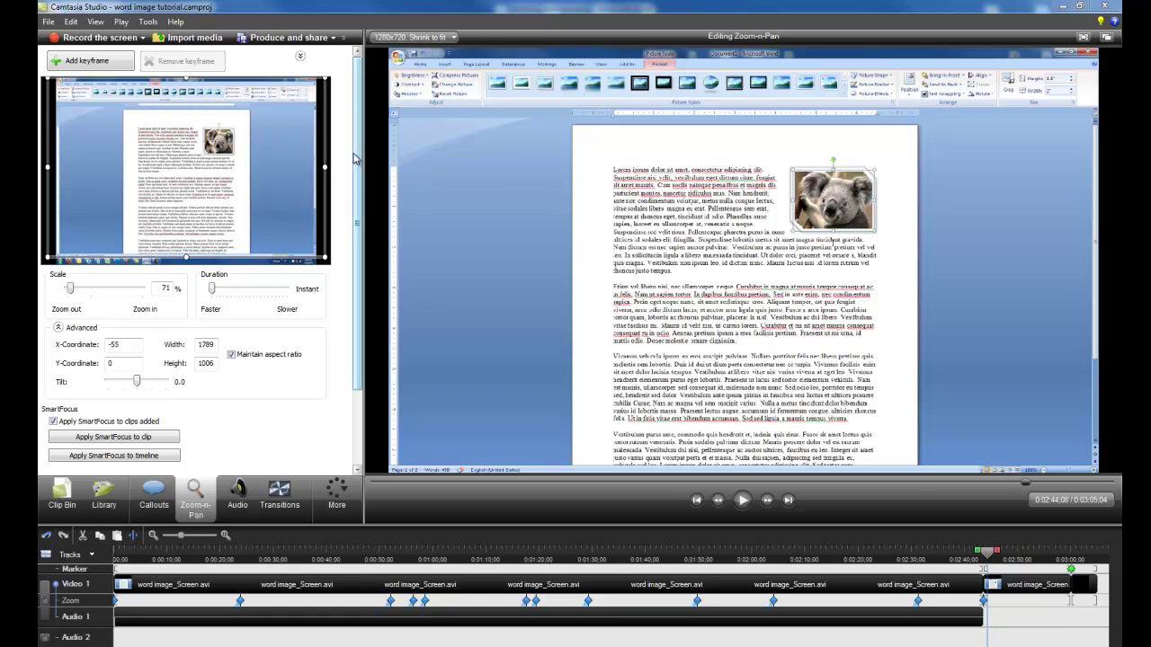
Start the Production Wizard from File > Produce and share, try DVD-Ready, then reselect the Web preset.
{"action": "left_click", "coordinate": [47, 22]}
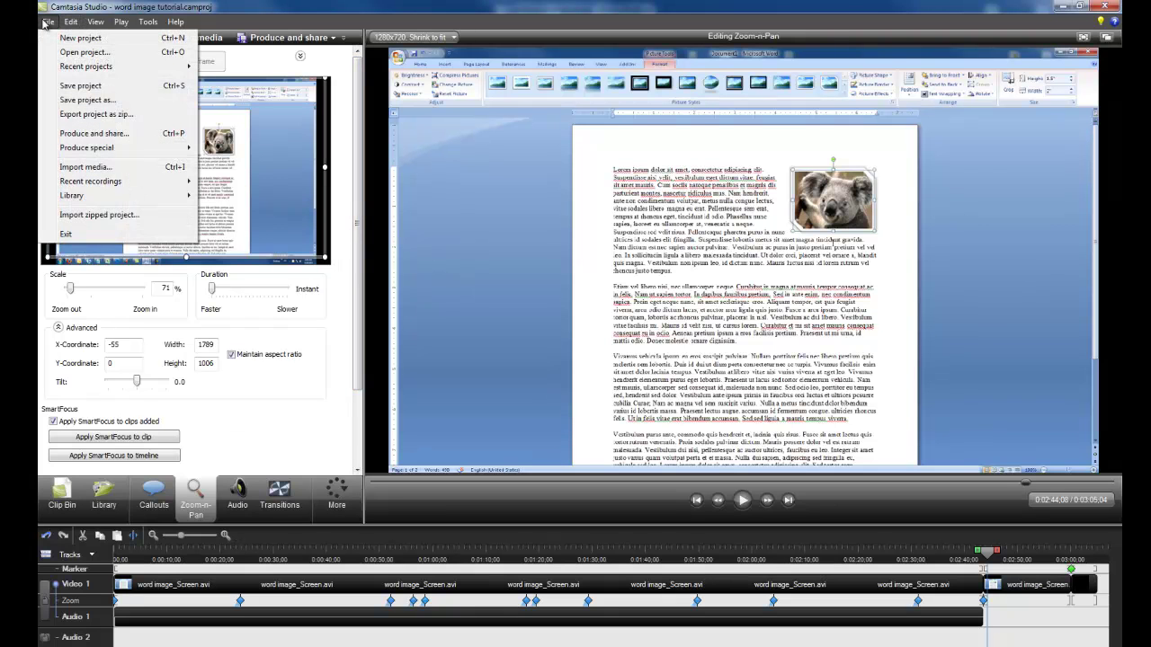
{"action": "left_click", "coordinate": [97, 138]}
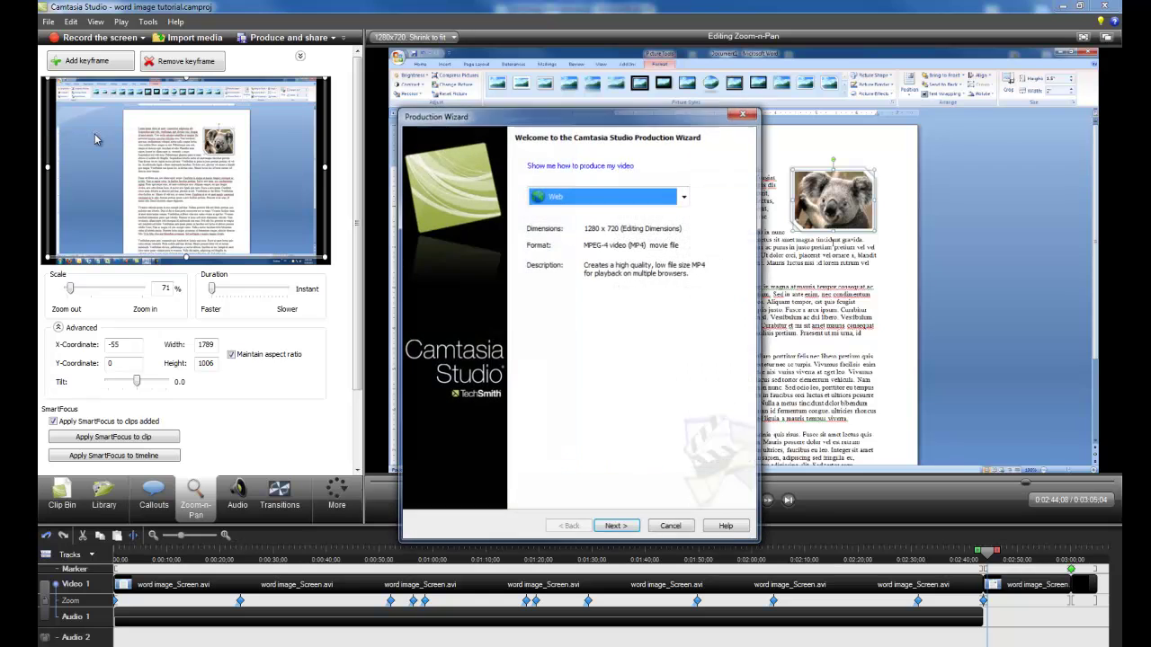
{"action": "left_click", "coordinate": [685, 198]}
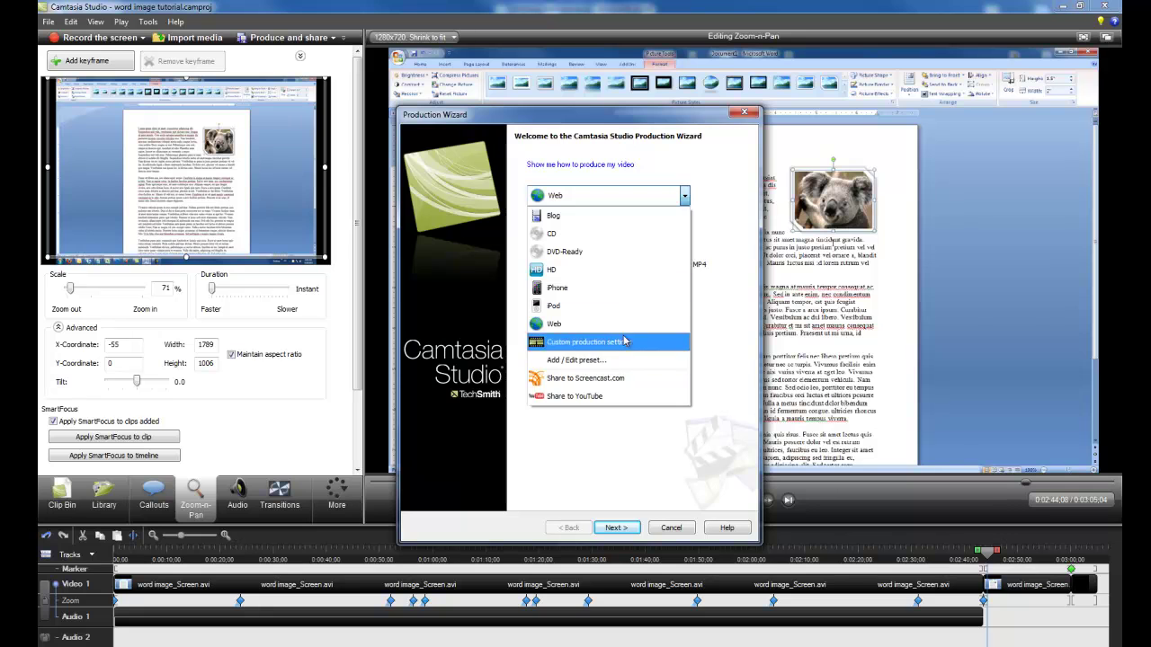
{"action": "left_click", "coordinate": [619, 254]}
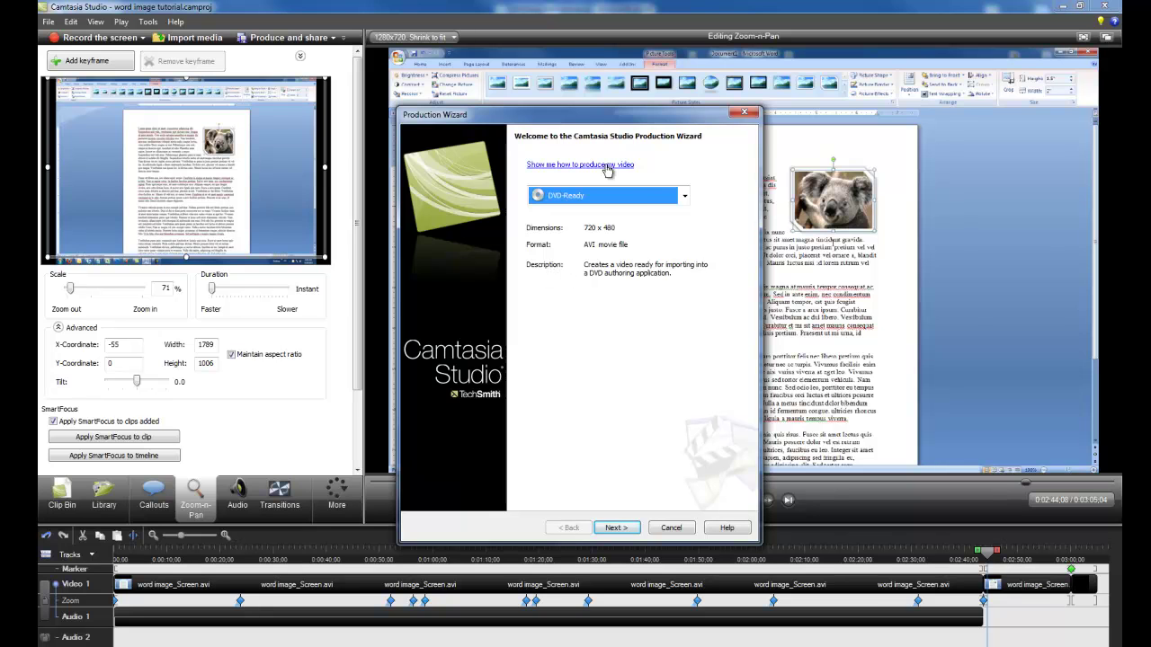
{"action": "left_click", "coordinate": [684, 196]}
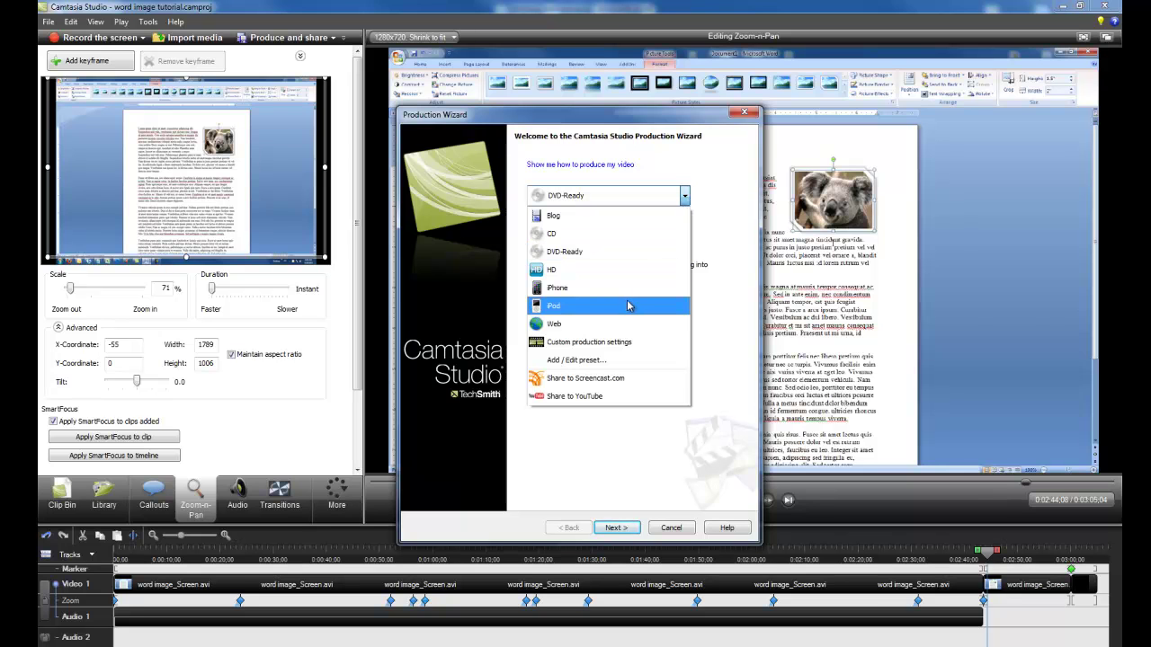
{"action": "left_click", "coordinate": [573, 325]}
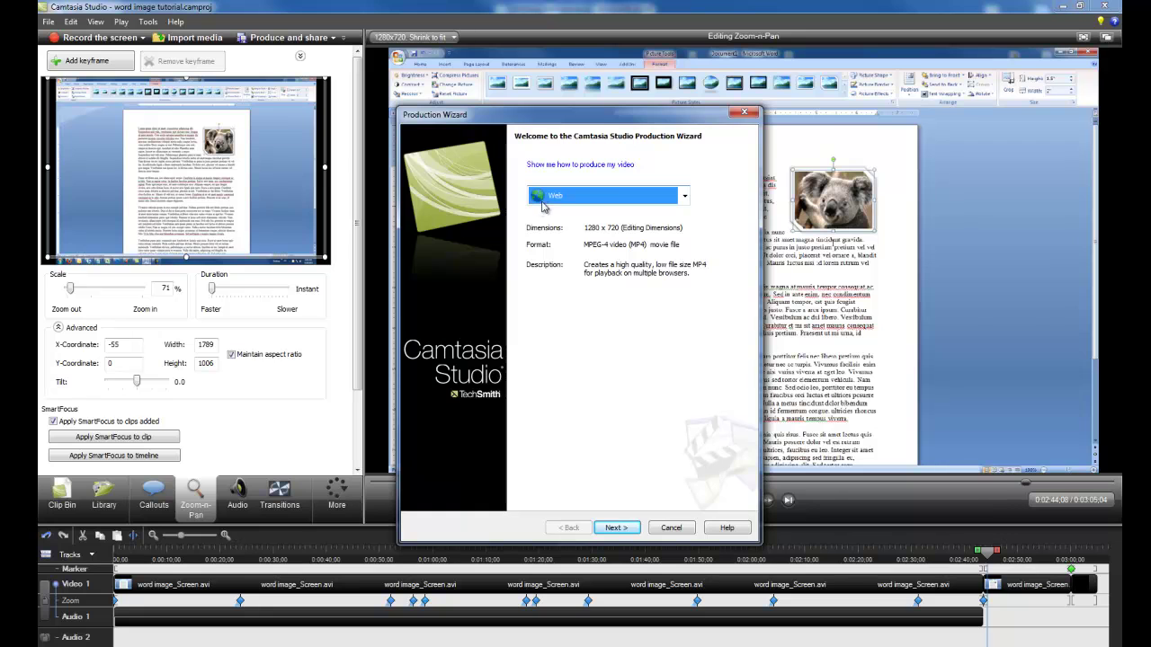
Save the output as word image tutorial.mp4 in the Camtasia Studio folder and start rendering.
{"action": "left_click", "coordinate": [607, 529]}
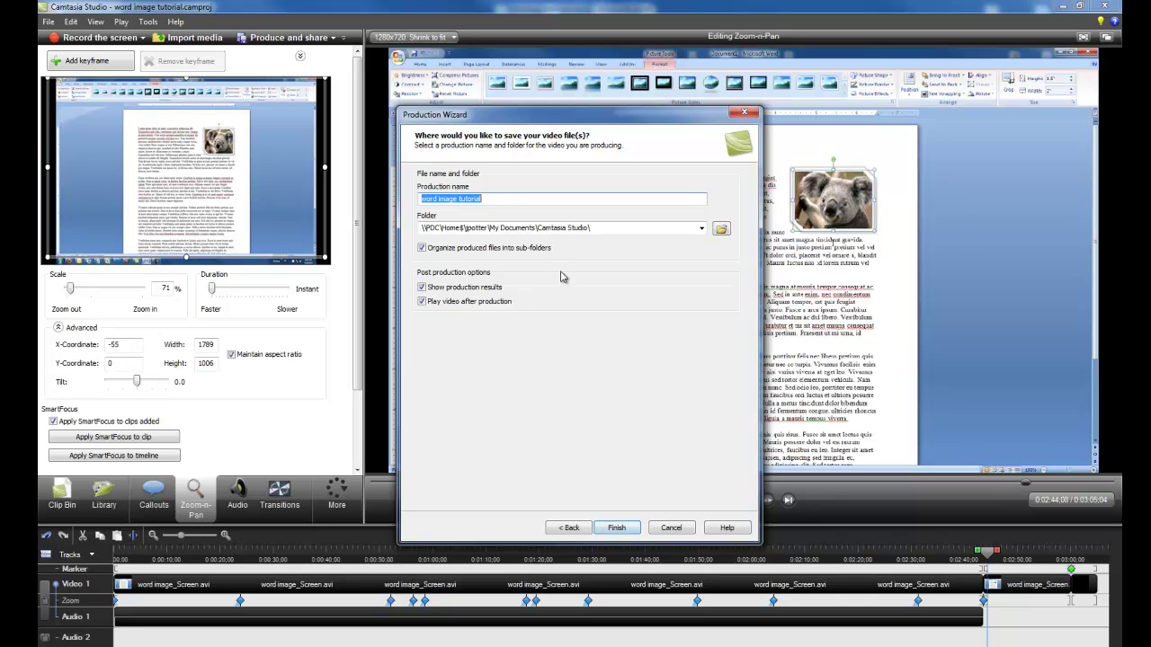
{"action": "left_click", "coordinate": [721, 229]}
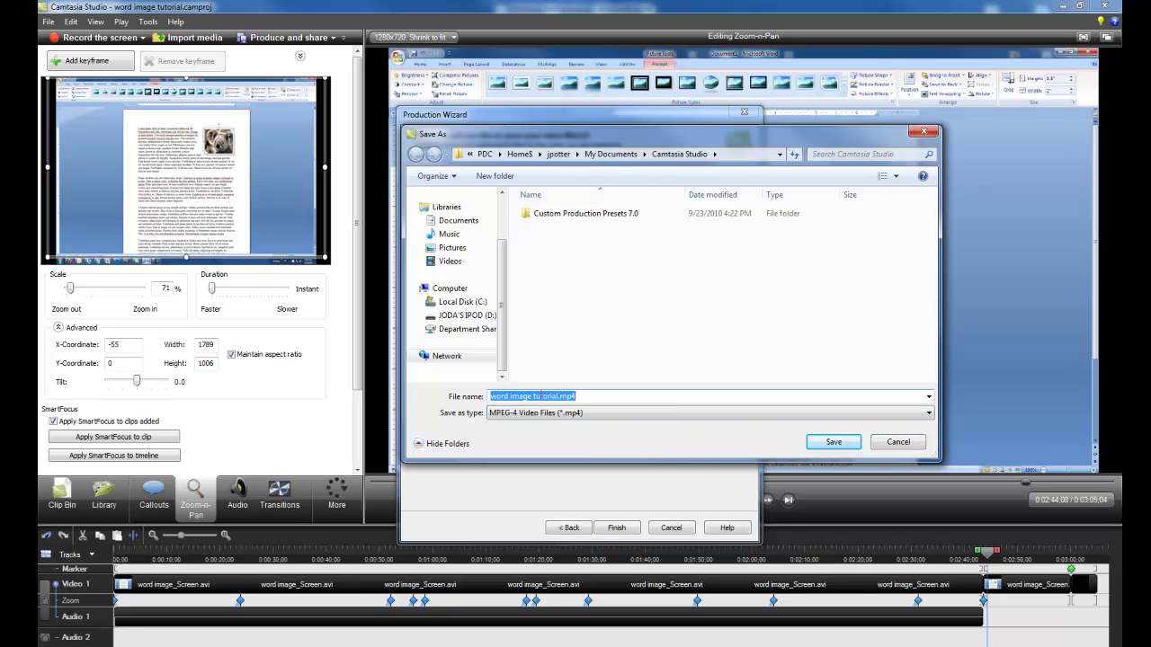
{"action": "left_click", "coordinate": [831, 441]}
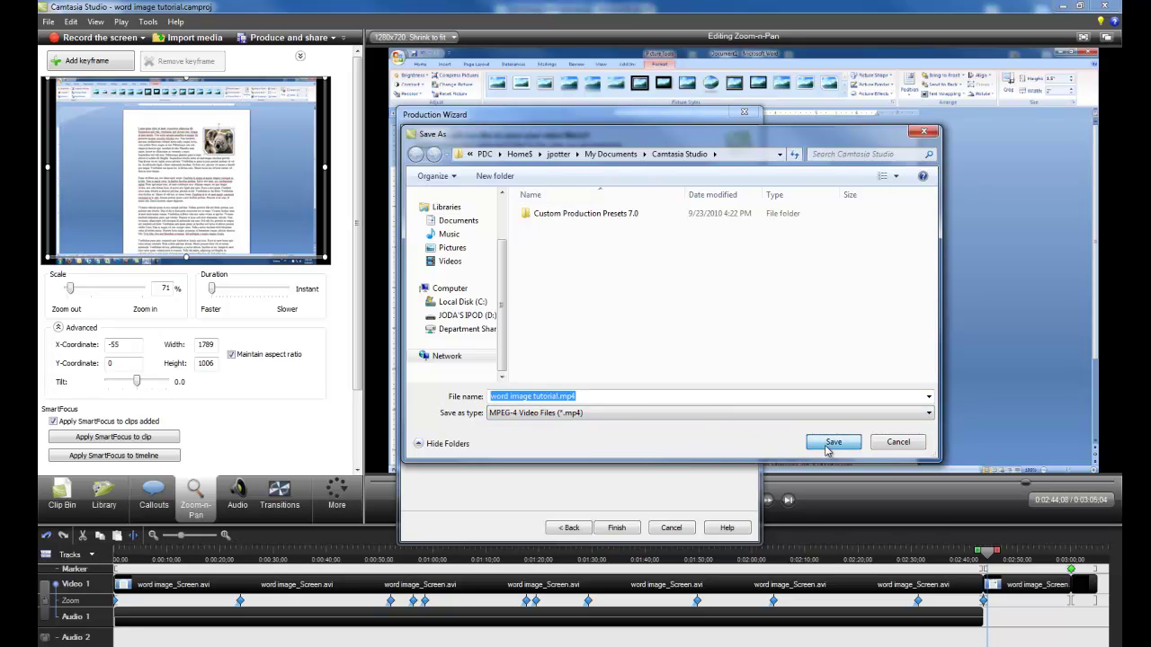
{"action": "left_click", "coordinate": [616, 527]}
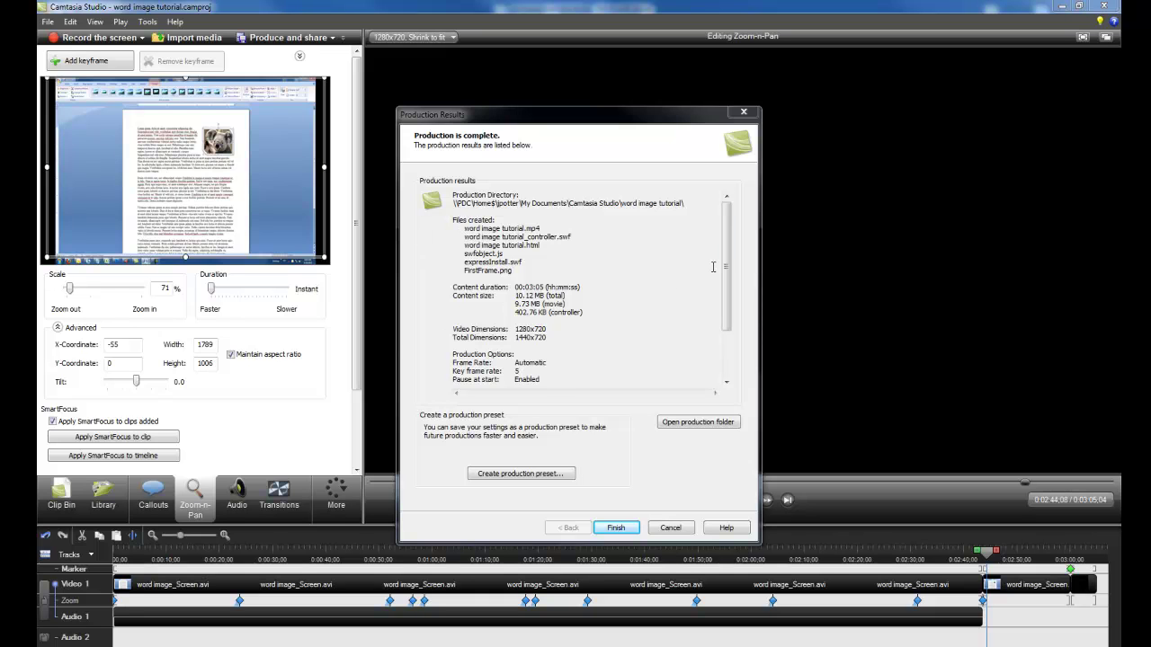
Scroll through the Production Results list and close it with Finish.
{"action": "left_click_drag", "start_coordinate": [726, 267], "coordinate": [720, 314]}
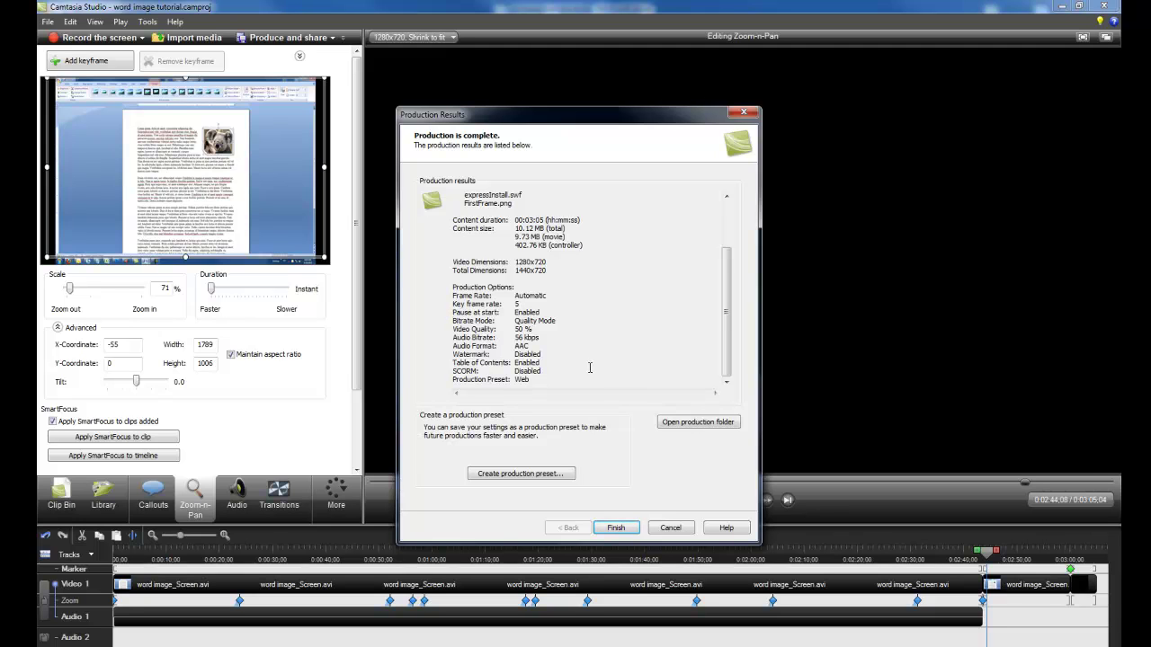
{"action": "left_click", "coordinate": [614, 528]}
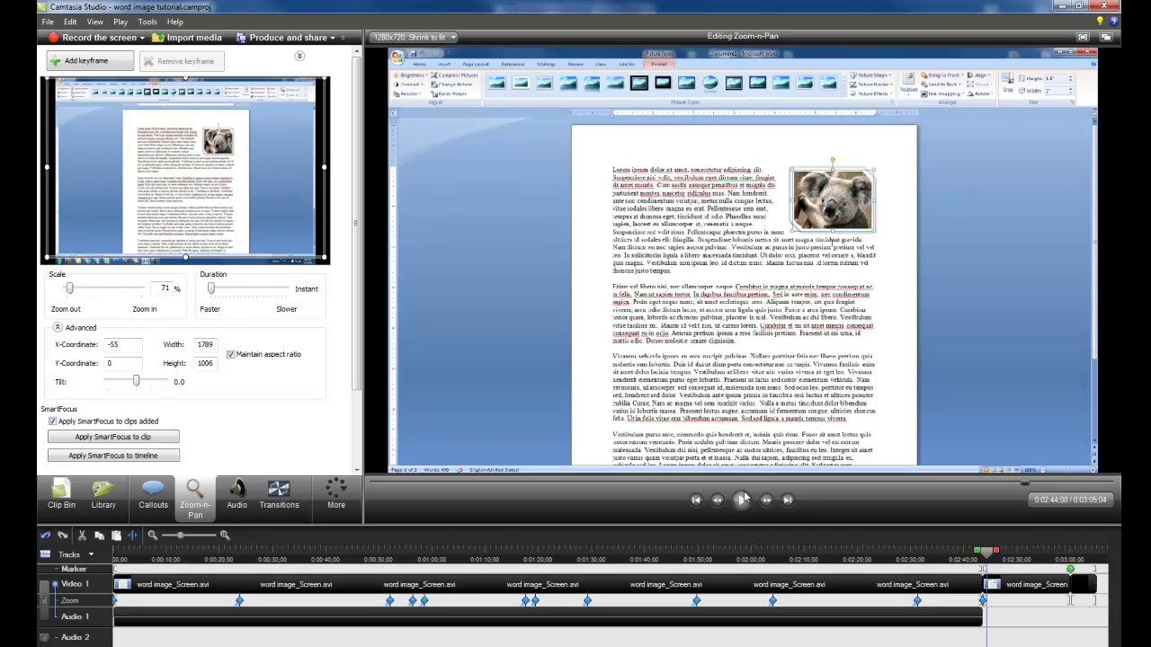
{"action": "mouse_move", "coordinate": [355, 366]}
{"action": "left_mouse_down"}
{"action": "mouse_move", "coordinate": [356, 445]}
{"action": "mouse_move", "coordinate": [356, 366]}
{"action": "left_mouse_up"}
{"action": "scroll", "coordinate": [354, 126], "scroll_direction": "down", "scroll_amount": 2}
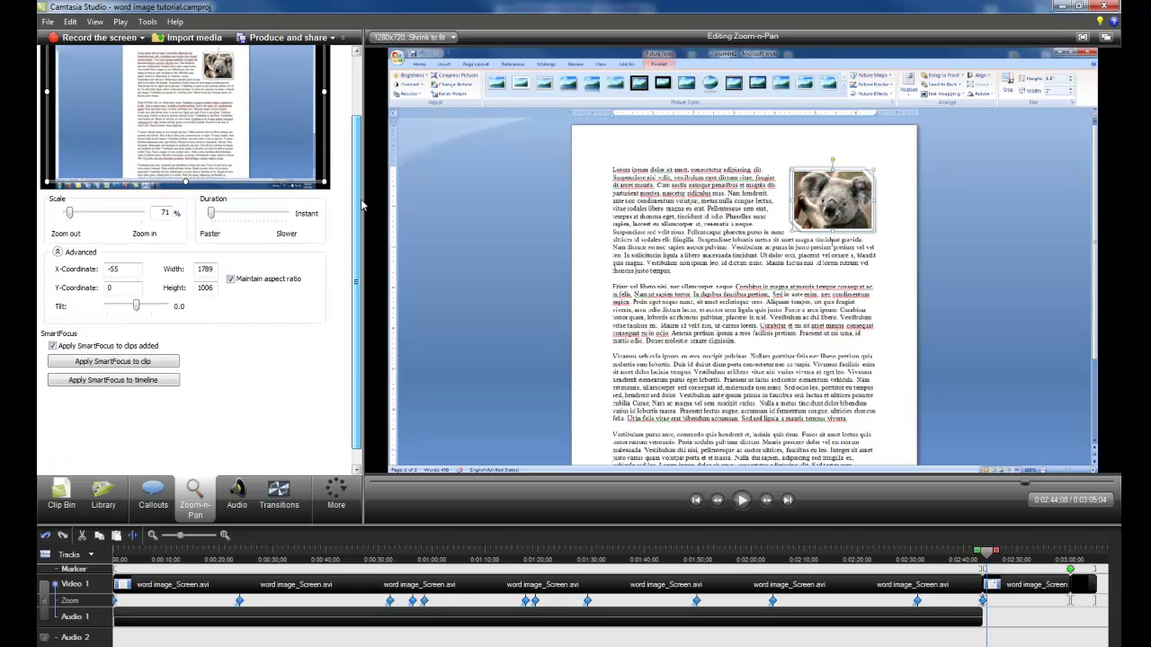
{"action": "scroll", "coordinate": [352, 115], "scroll_direction": "up", "scroll_amount": 2}
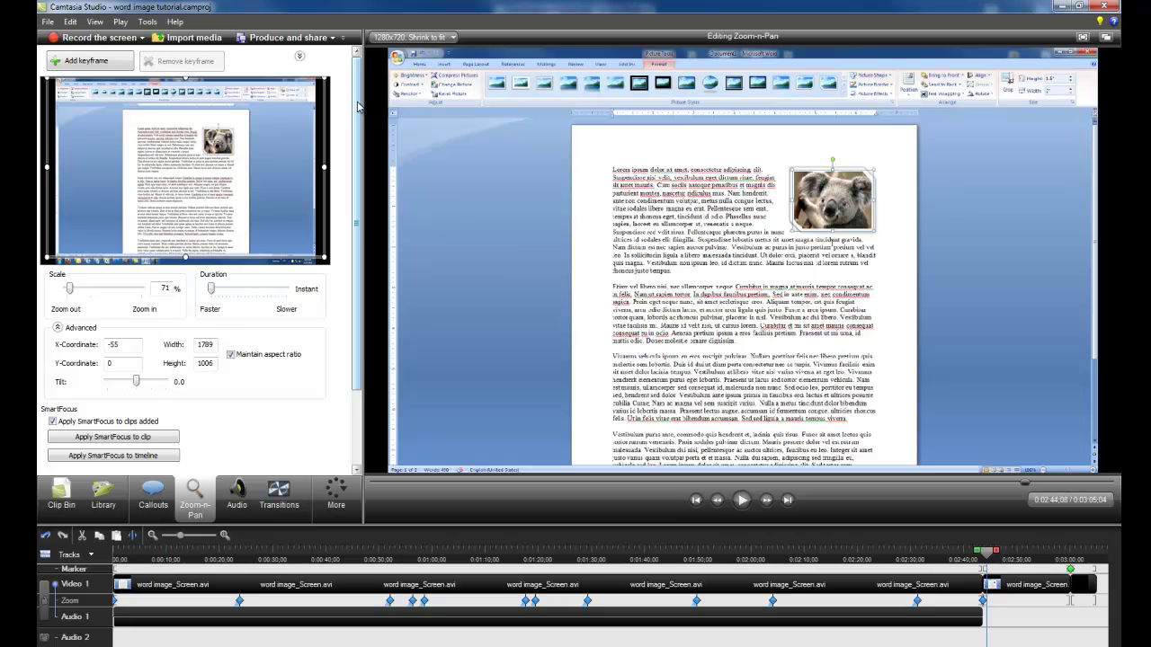
{"action": "scroll", "coordinate": [358, 106], "scroll_direction": "down", "scroll_amount": 2}
{"action": "scroll", "coordinate": [359, 94], "scroll_direction": "up", "scroll_amount": 2}
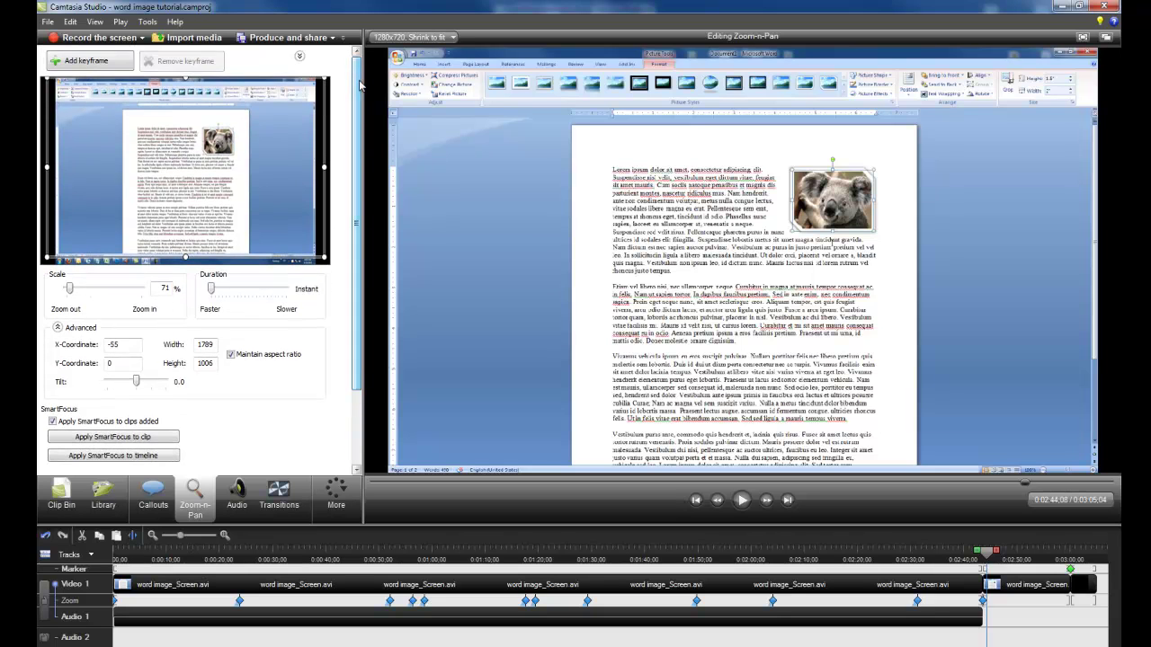
{"action": "left_click_drag", "start_coordinate": [358, 194], "coordinate": [358, 67]}
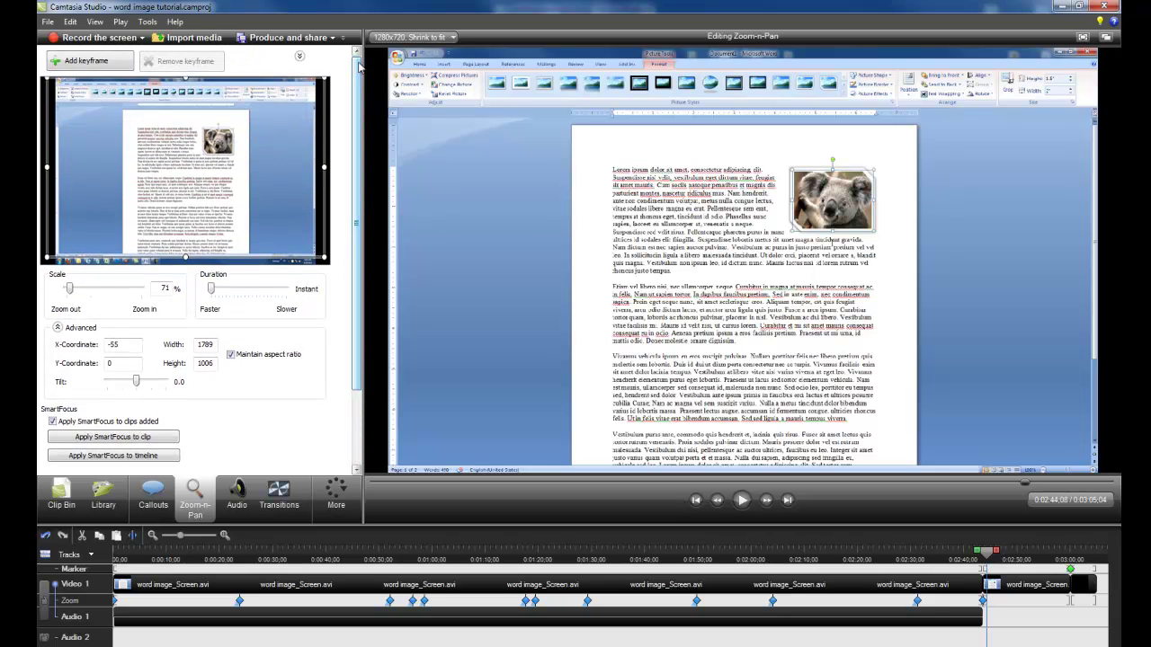